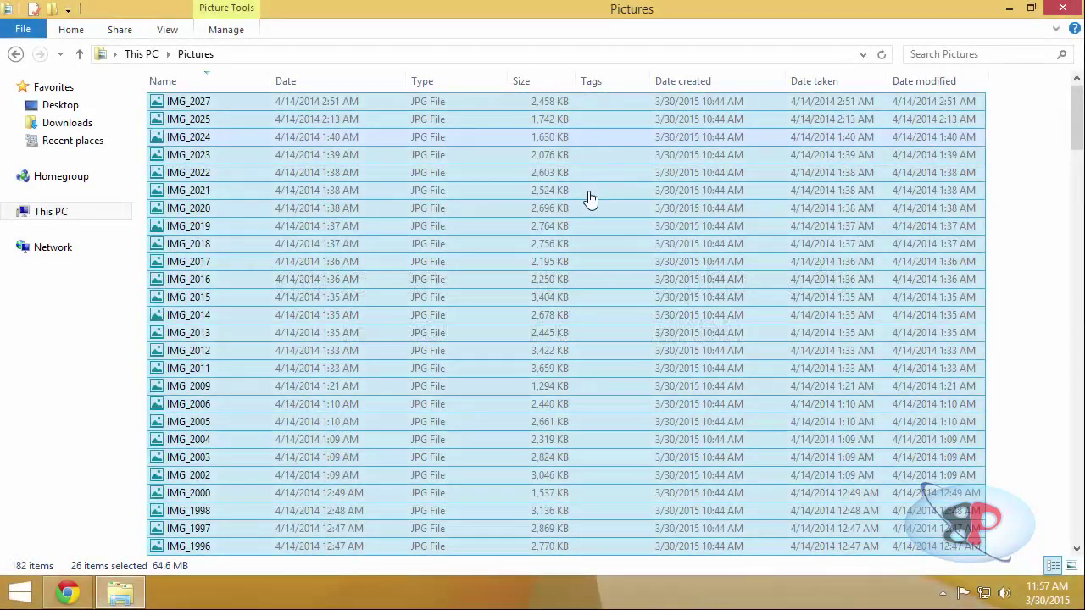
Step: Switch to Chrome and view the Bulk Rename Utility download page
left_click(67, 597)
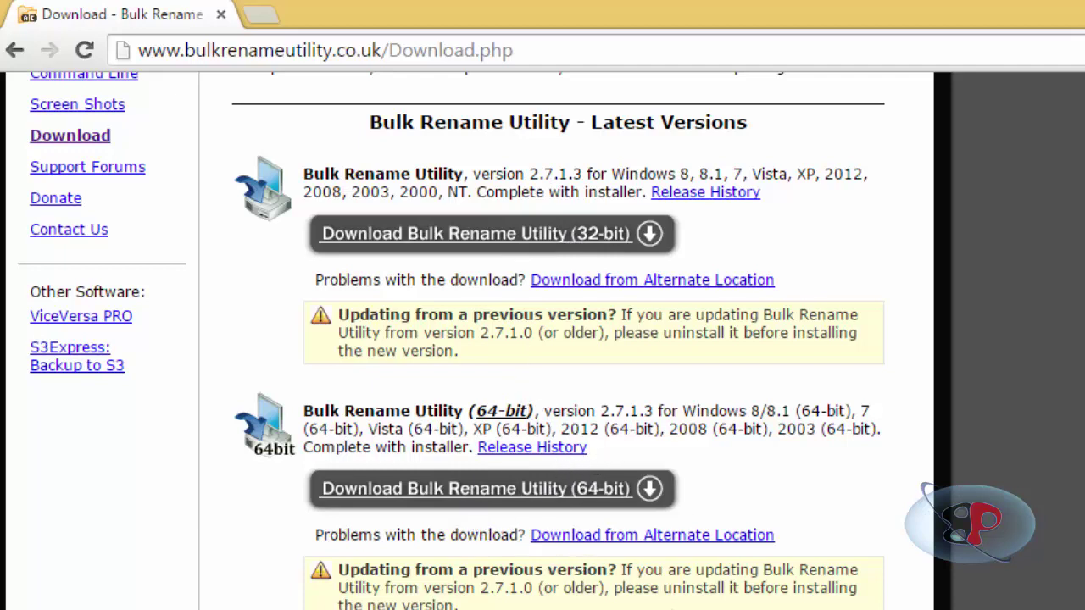
Step: Select all the images in the Pictures folder and open them with Bulk Rename Here
key("ctrl+a")
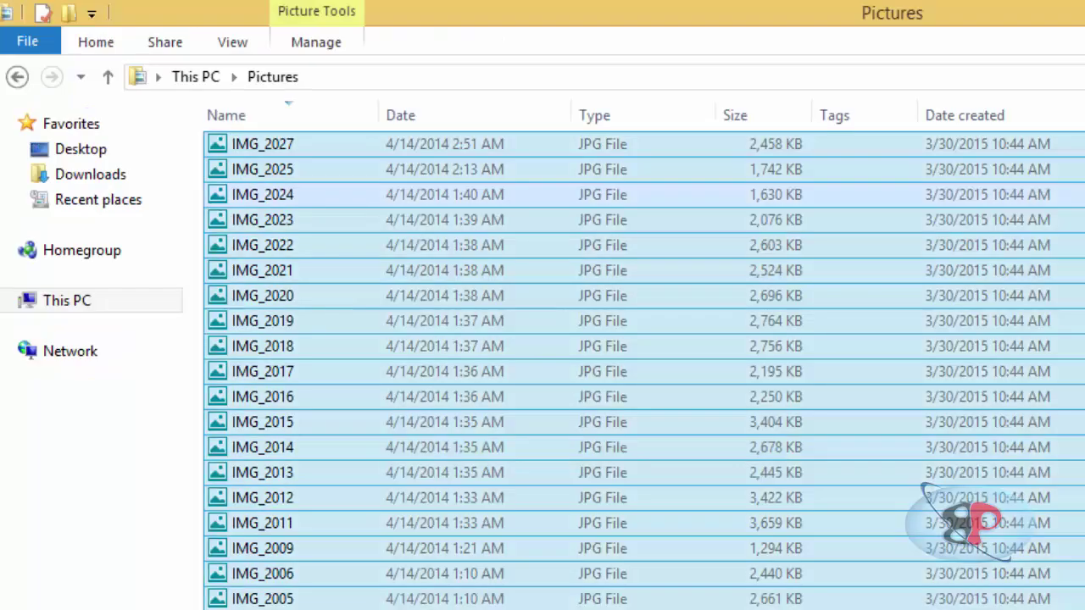
left_click(475, 295)
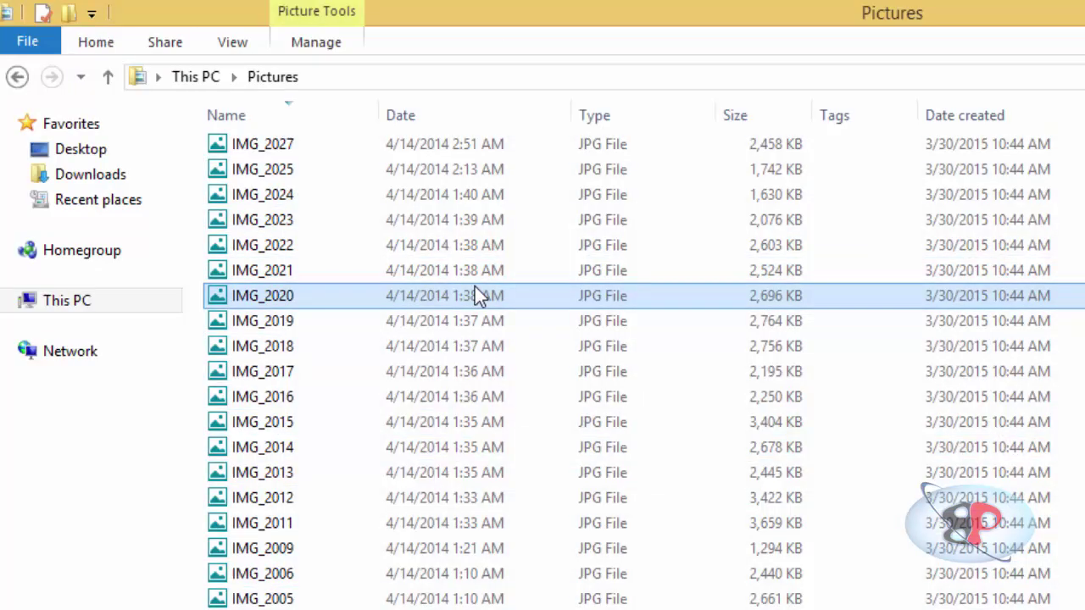
key("ctrl+a")
right_click(405, 244)
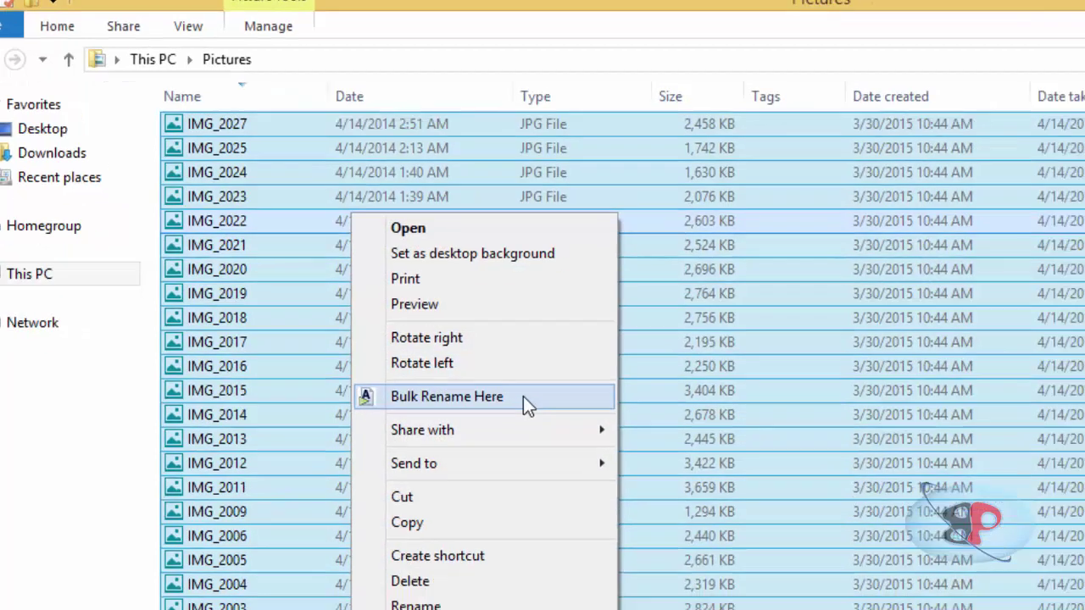
left_click(581, 428)
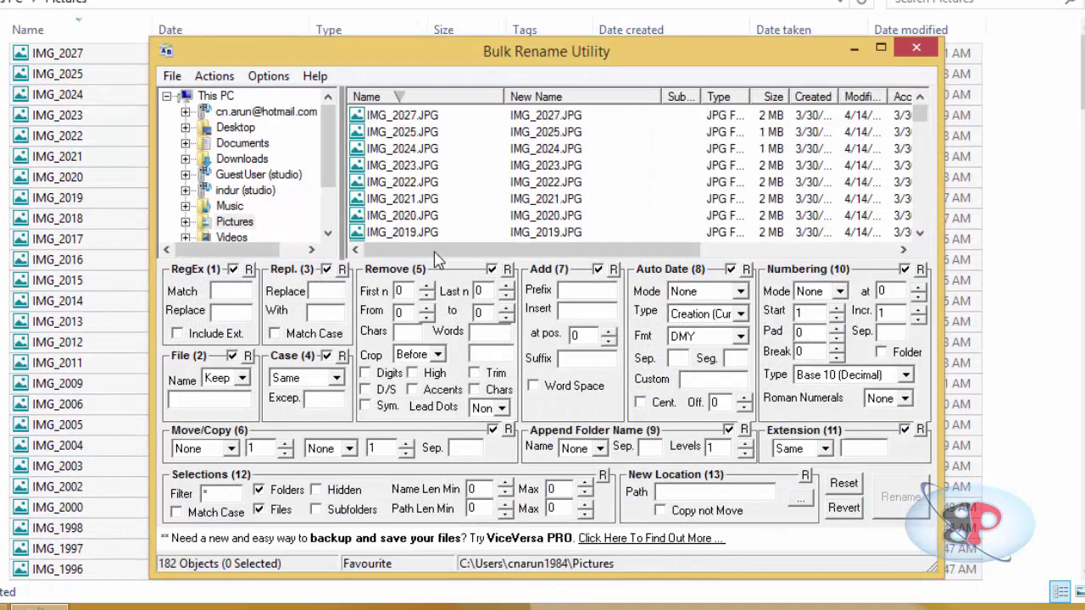
Step: Examine the Date taken values of the images in the Pictures folder, and return to Bulk Rename Utility
left_click(400, 115)
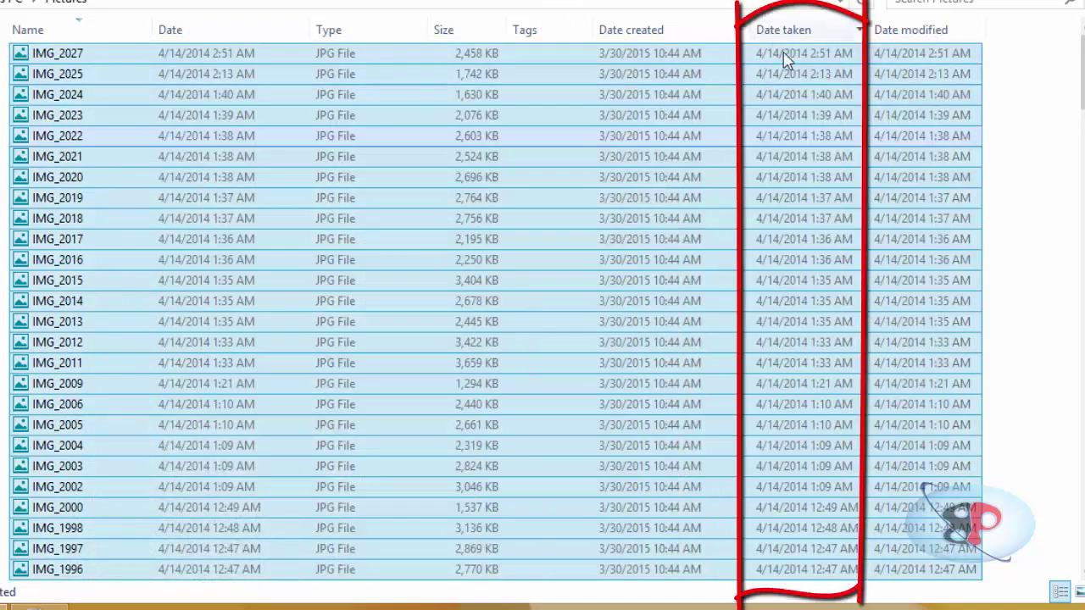
left_click(797, 78, "shift")
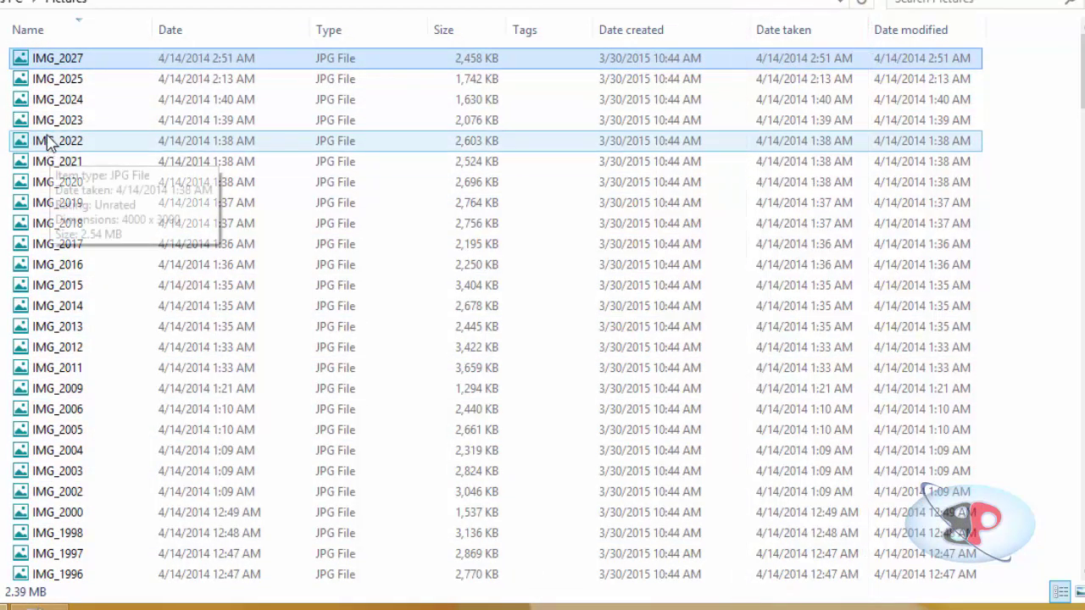
left_click(49, 142)
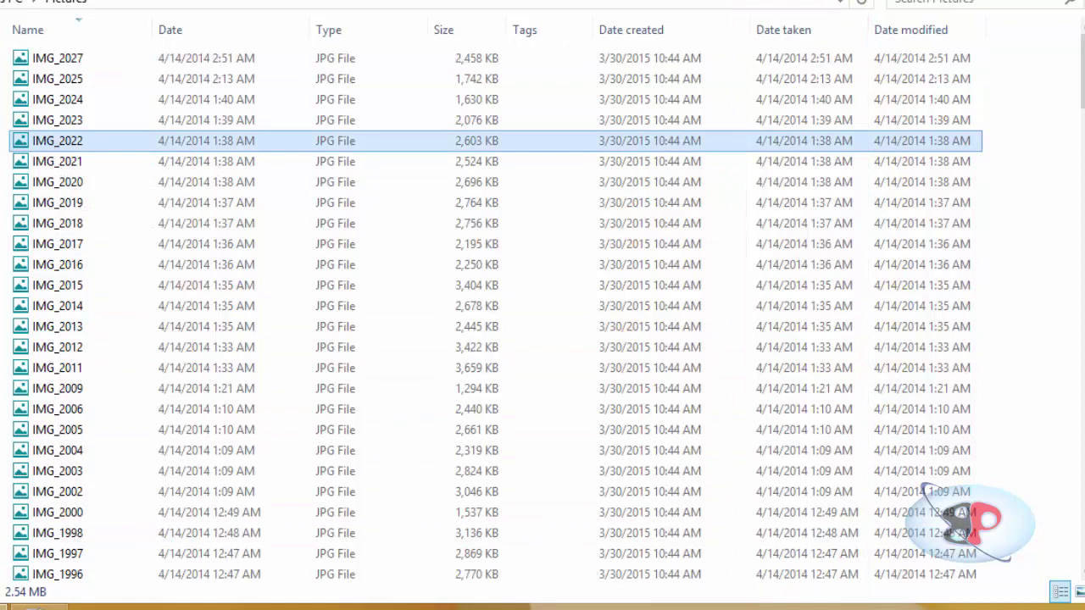
left_click(40, 607)
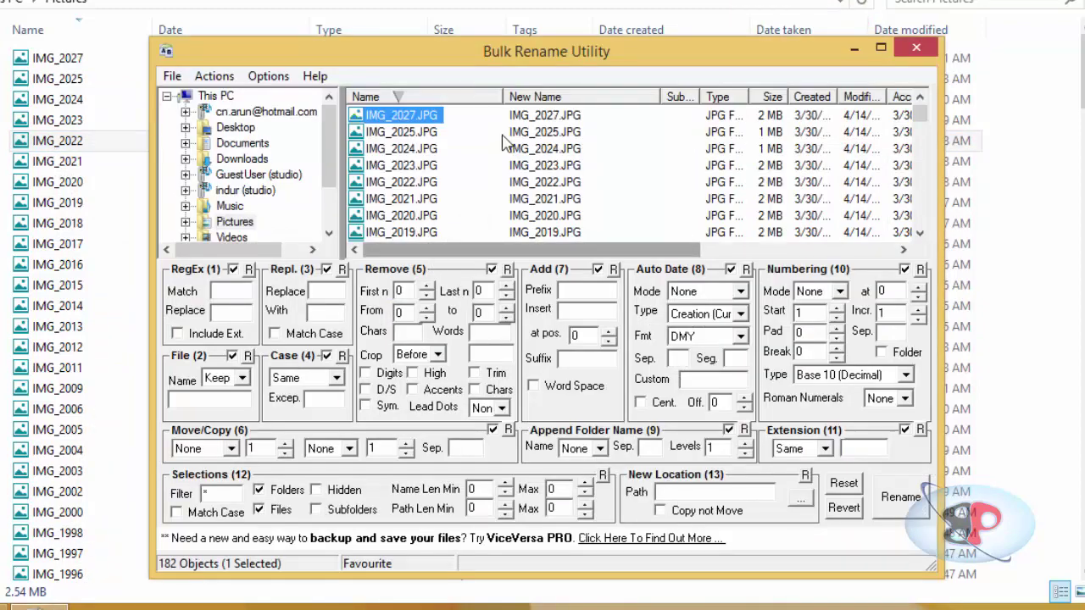
Step: Examine the Taken (Original) column of the file list and check the Exif data (Photos) extraction option
left_click_drag(421, 257, 615, 255)
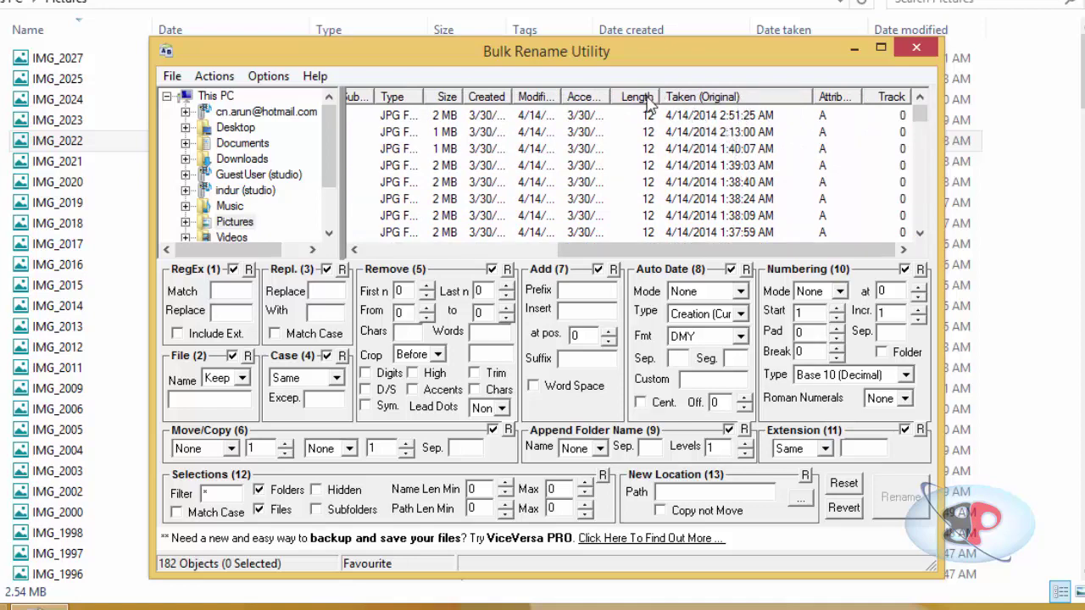
left_click(424, 252)
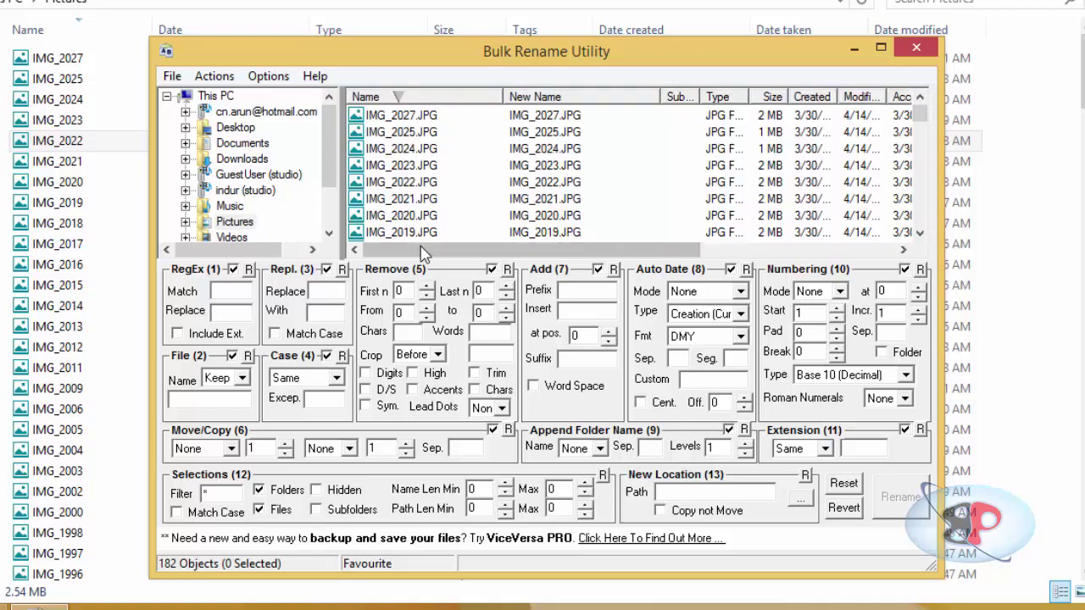
left_click(256, 76)
mouse_move(395, 415)
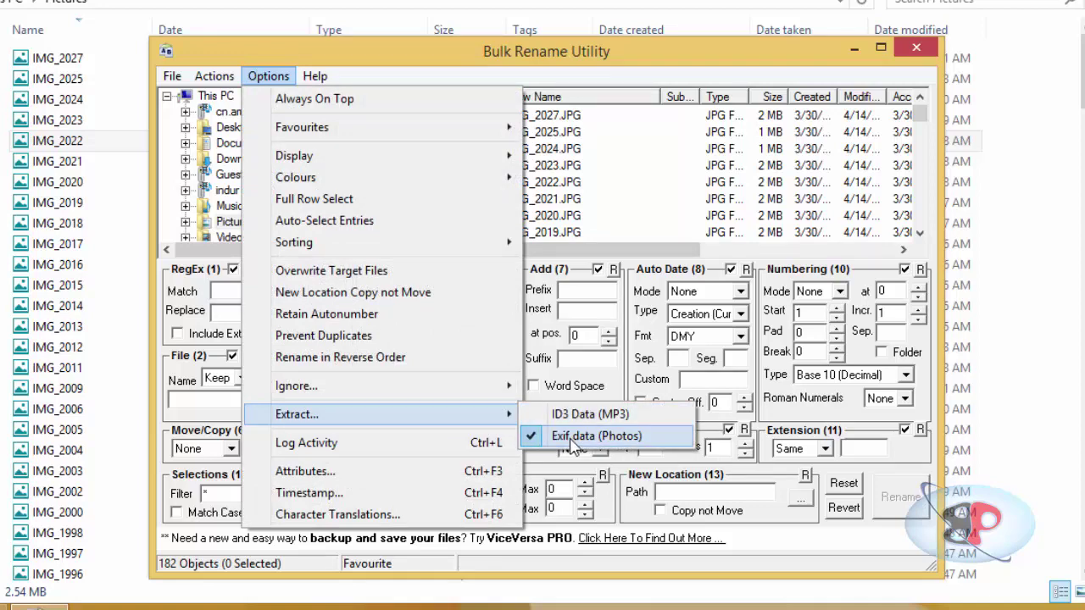
left_click(591, 169)
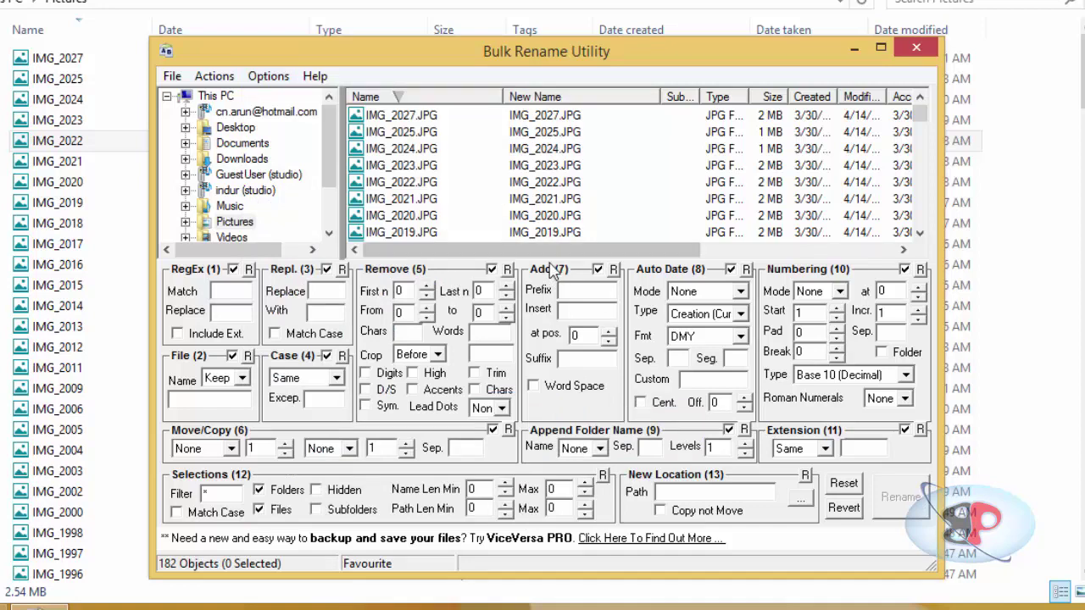
left_click_drag(568, 254, 764, 254)
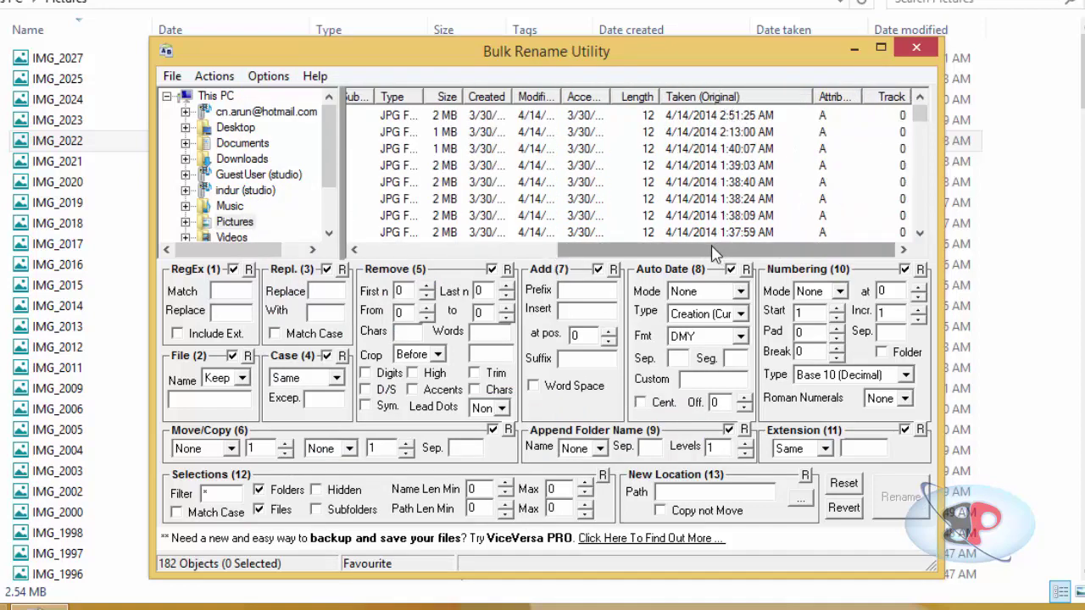
left_click_drag(715, 254, 511, 254)
Step: Select all the listed files and set Auto Date to add the Taken (Original) date as a suffix
left_click(422, 121)
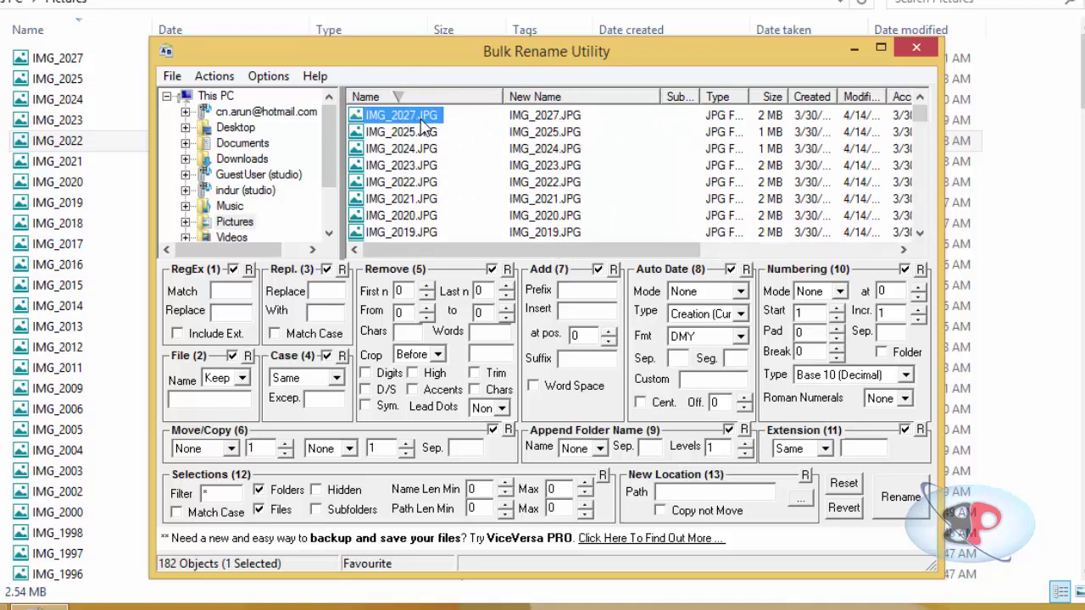
key("ctrl+a")
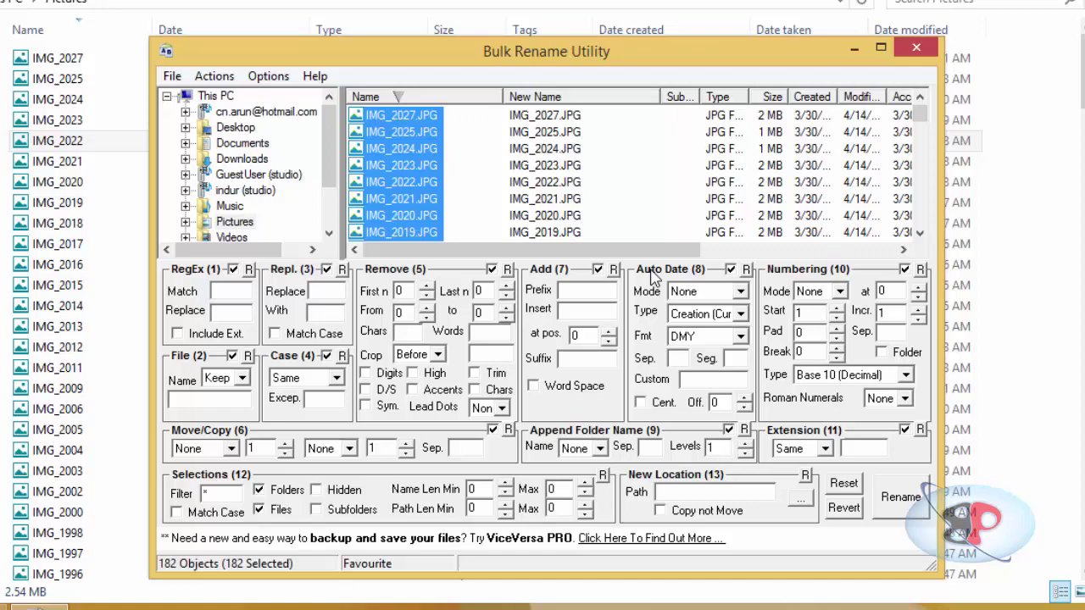
left_click(710, 291)
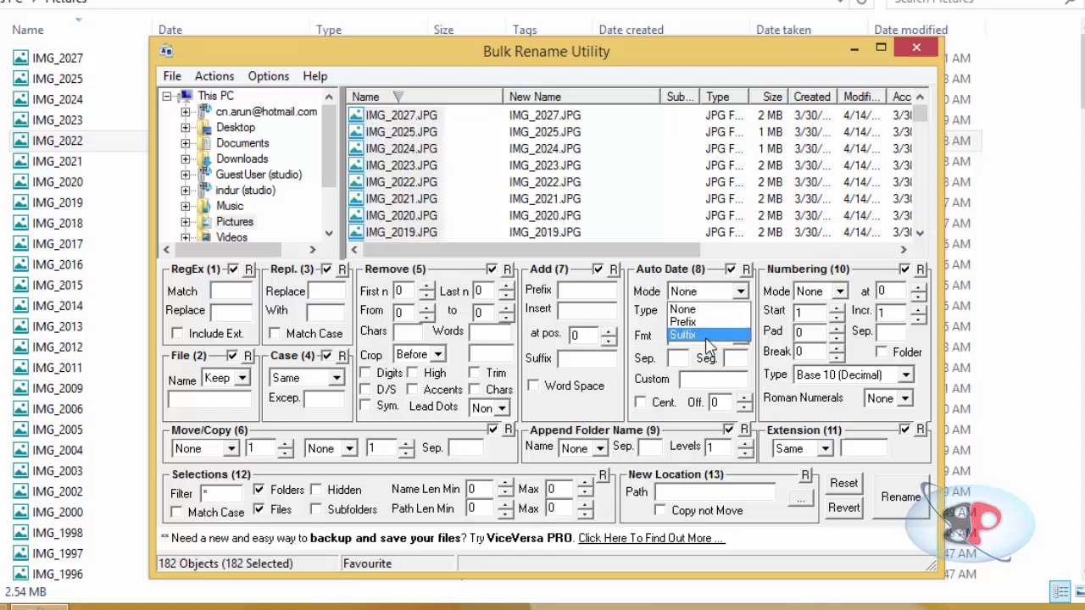
left_click(707, 335)
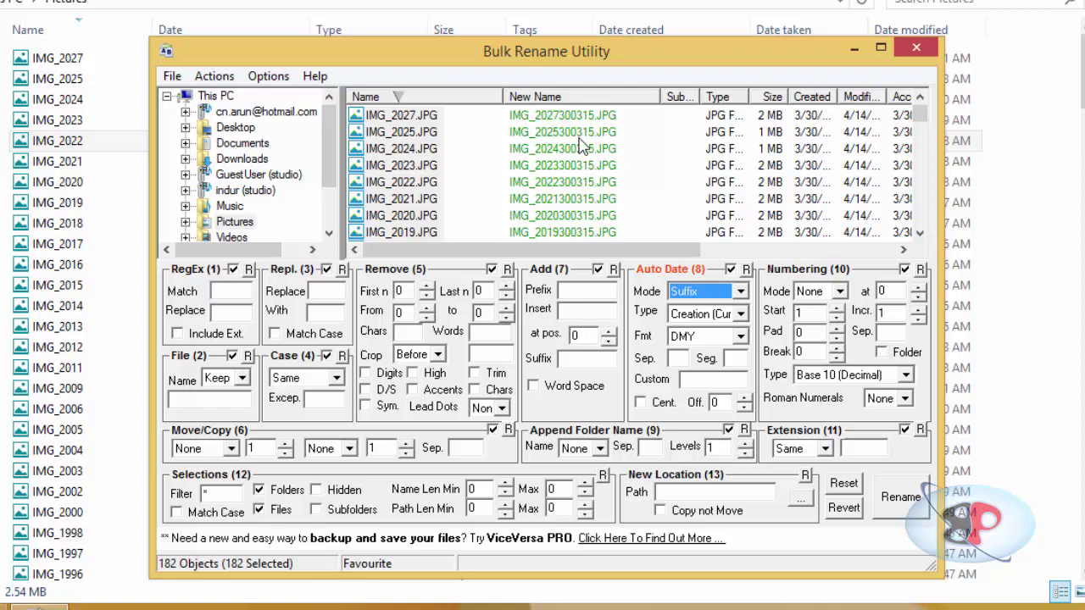
left_click(707, 313)
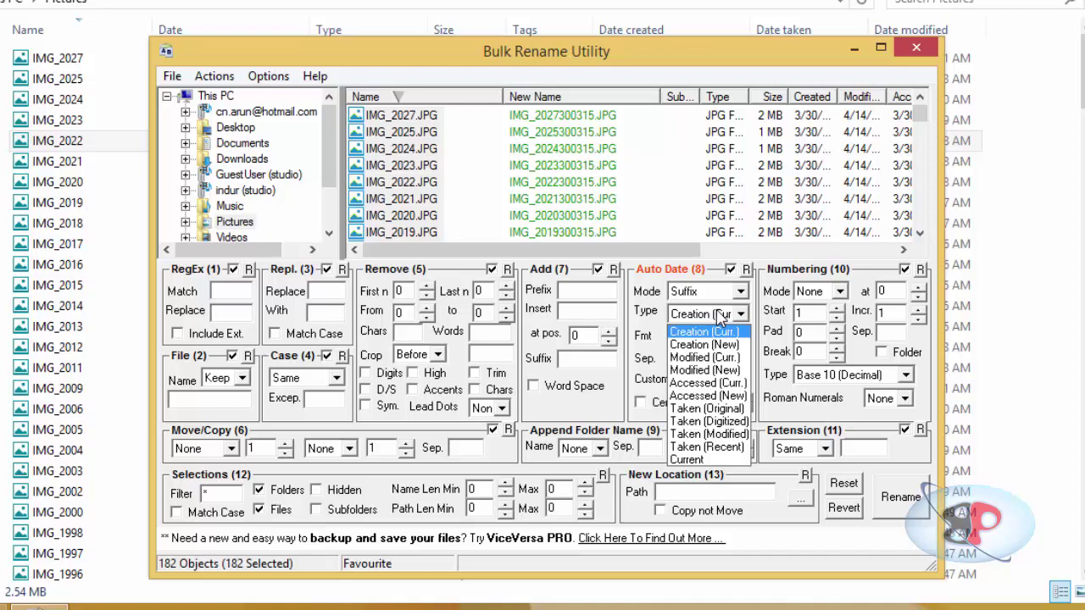
left_click(700, 408)
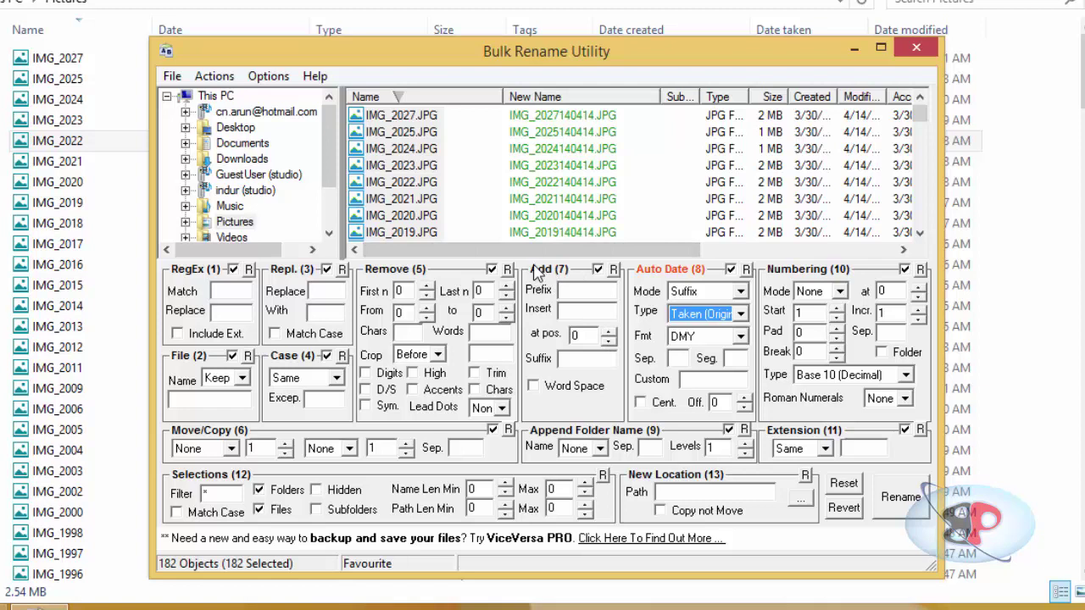
Step: Add an underscore suffix before the date and set the Auto Date format to YMD with the century included
left_click(578, 358)
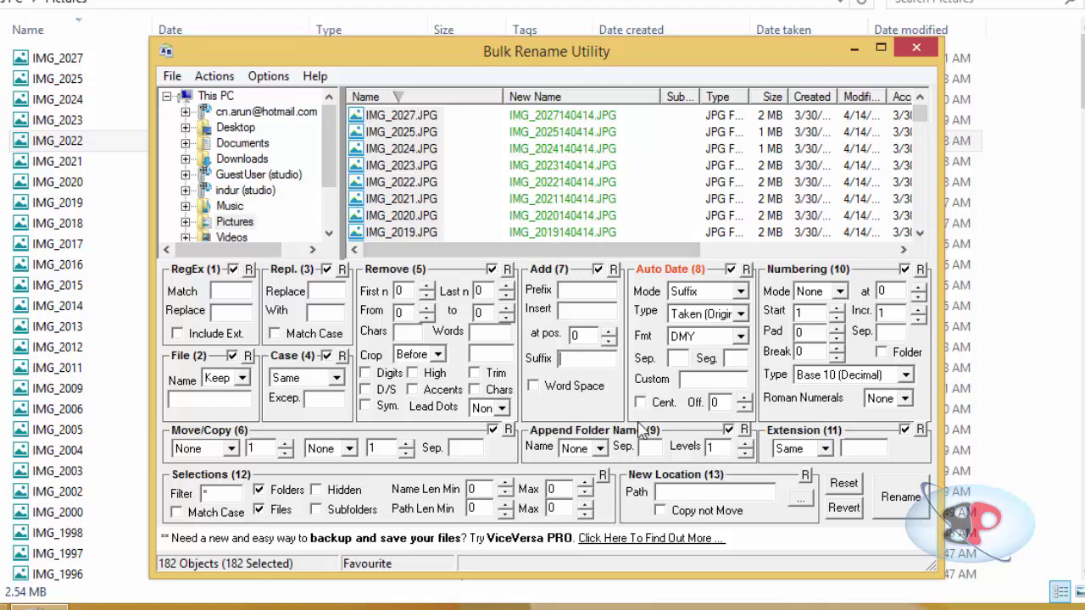
type("_")
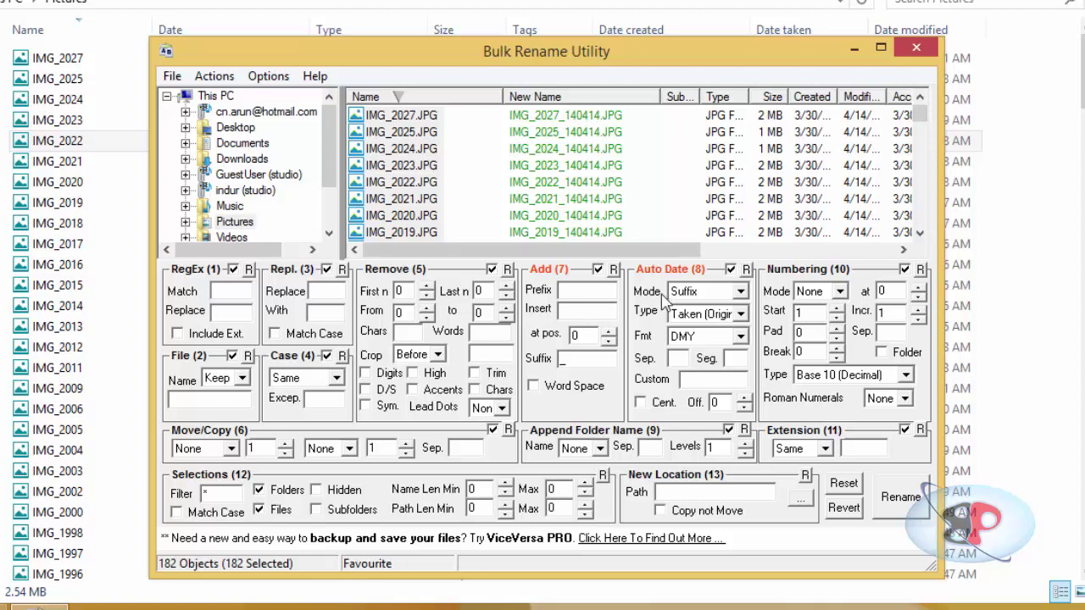
left_click(711, 339)
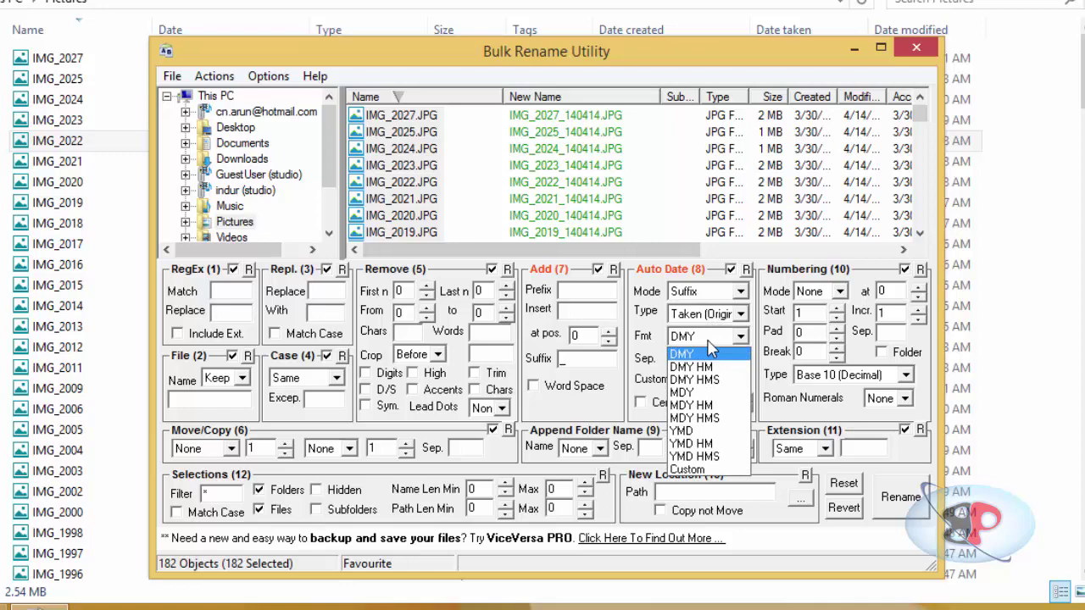
left_click(693, 433)
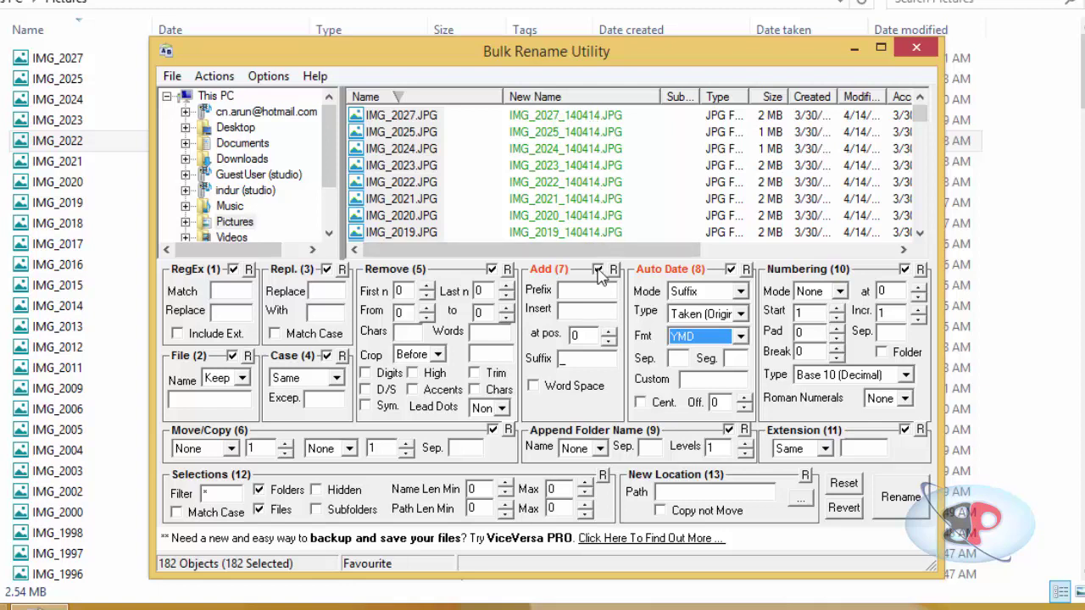
left_click(659, 408)
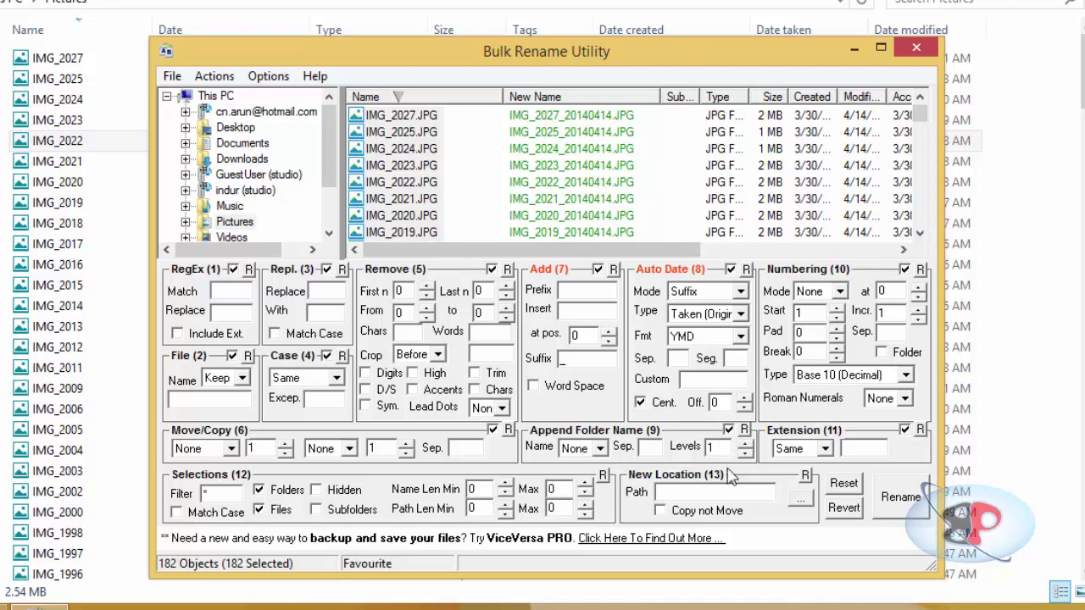
Step: Rename all the selected files with the configured underscore and date suffix, accepting the rename warning
left_click(900, 509)
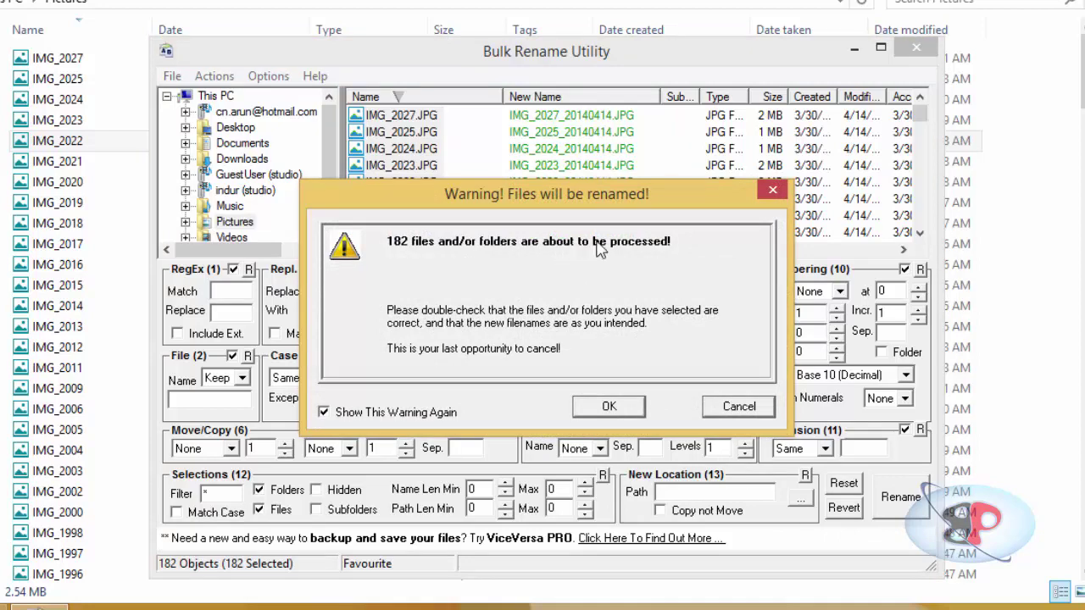
left_click(600, 409)
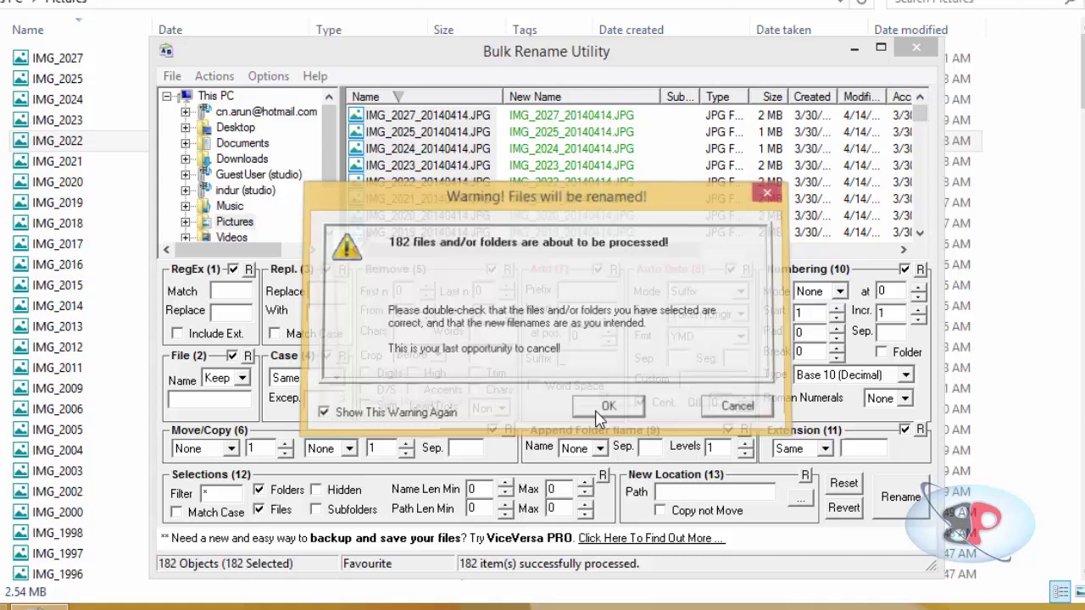
left_click(600, 409)
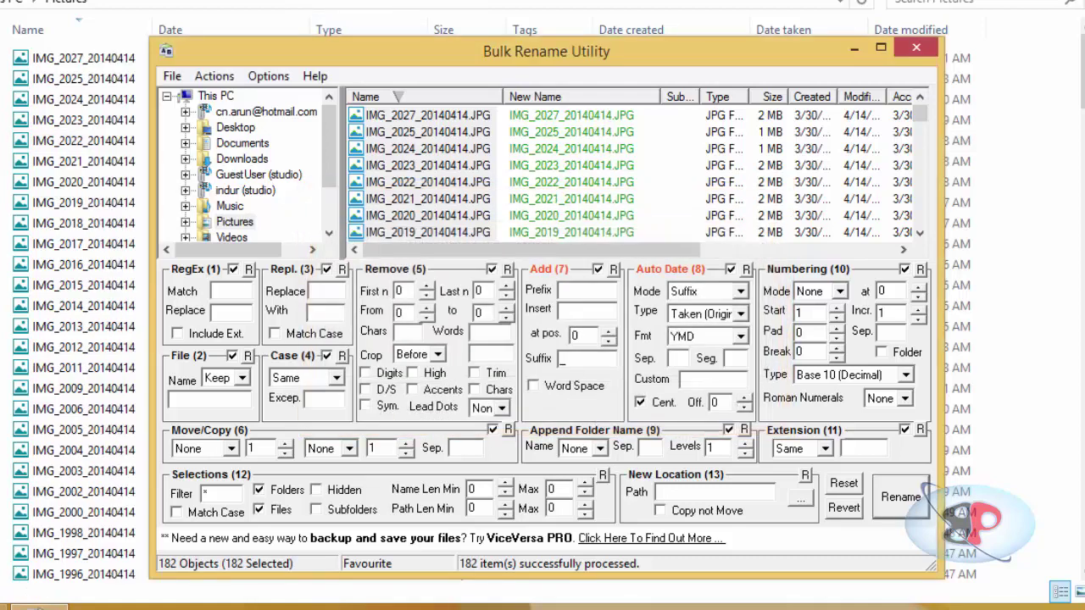
Step: Return to the Pictures folder and compare the renamed files' date suffixes with their Date taken values
left_click(276, 4)
left_click(79, 61)
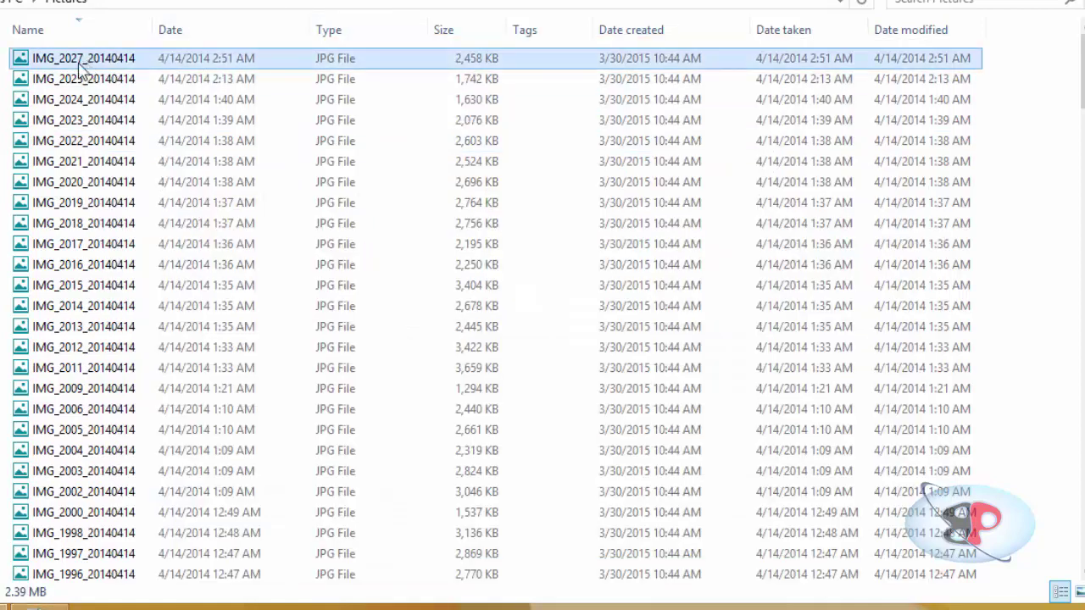
left_click(73, 81)
left_click(78, 119)
left_click(86, 141)
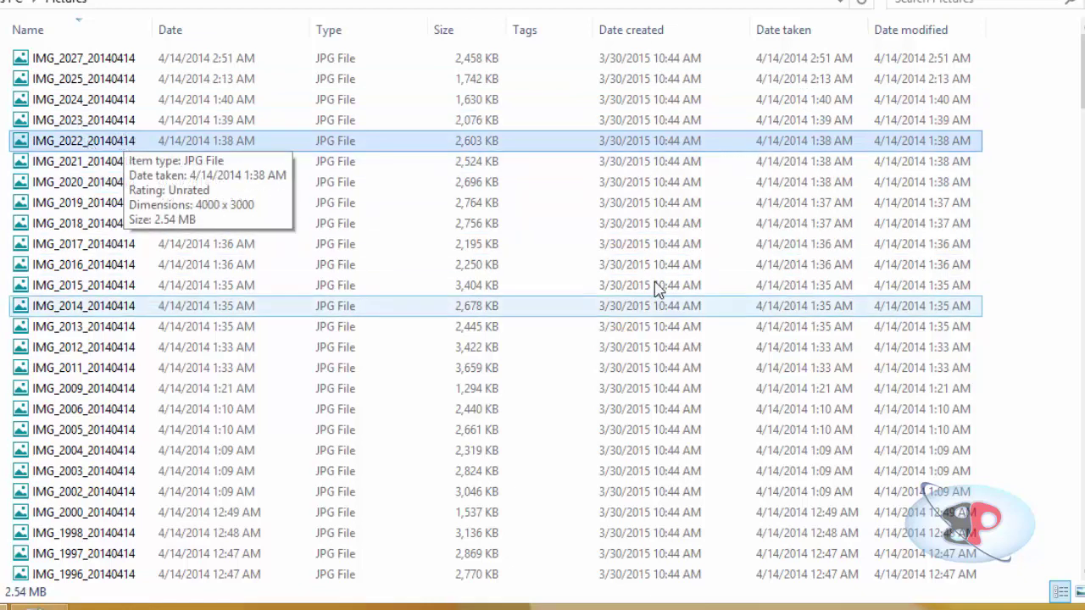
left_click(775, 185)
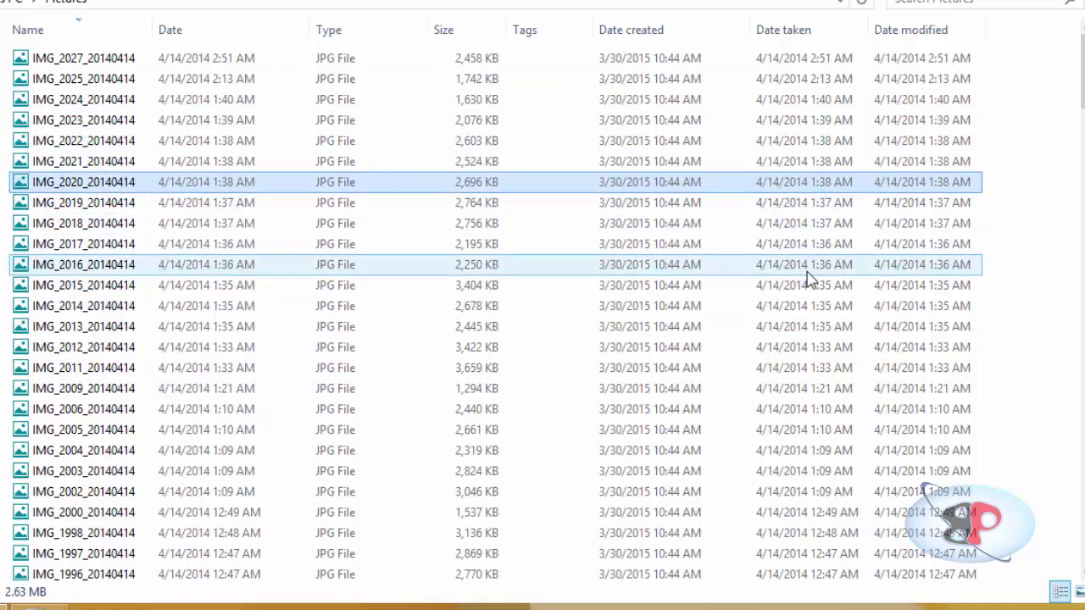
scroll(812, 281, "down", 1)
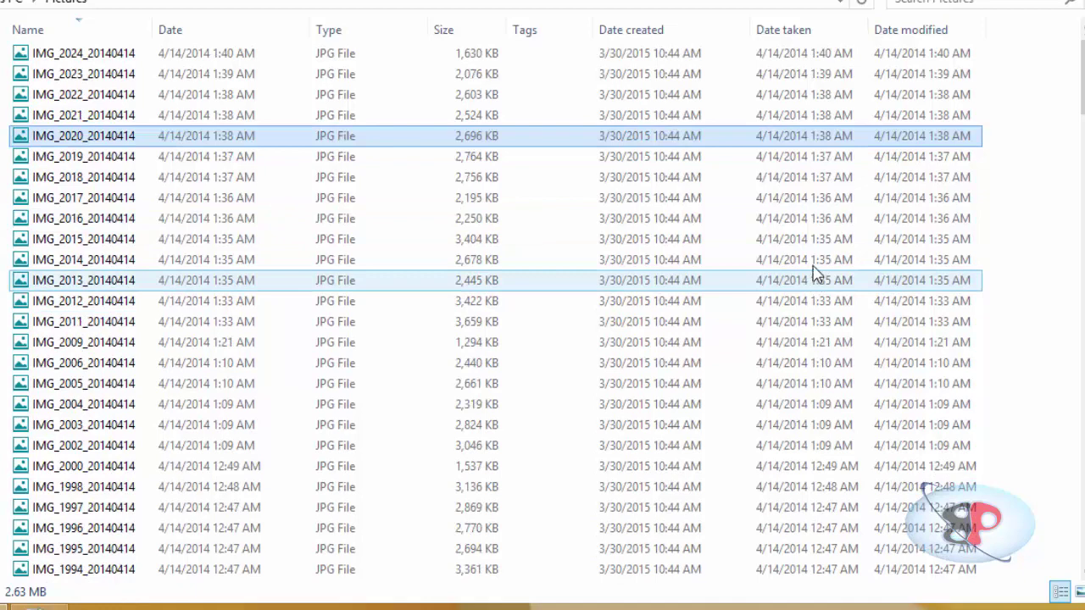
scroll(814, 273, "down", 14)
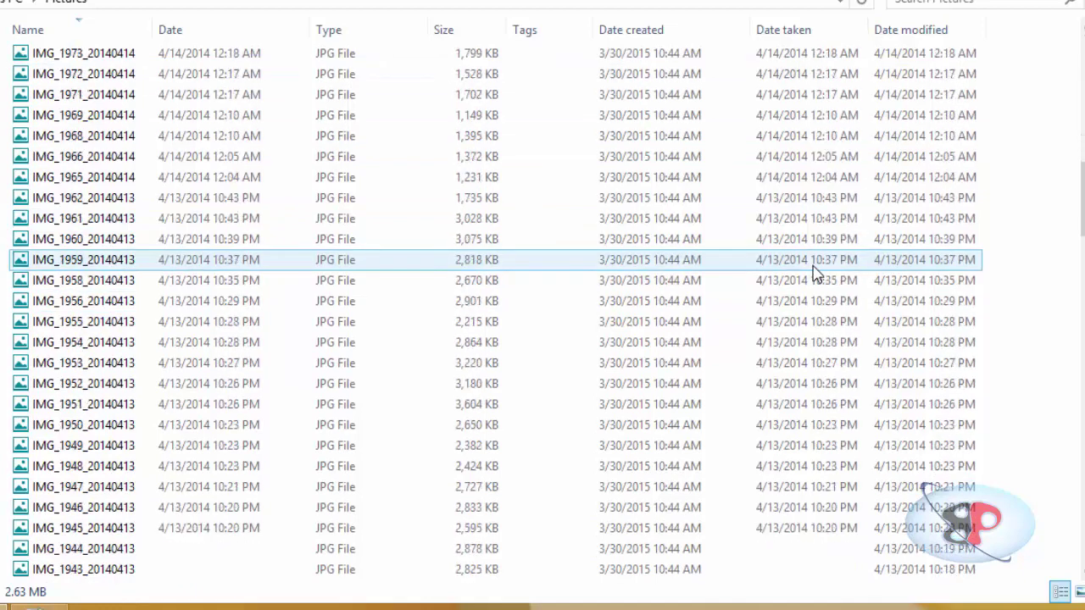
left_click(777, 369)
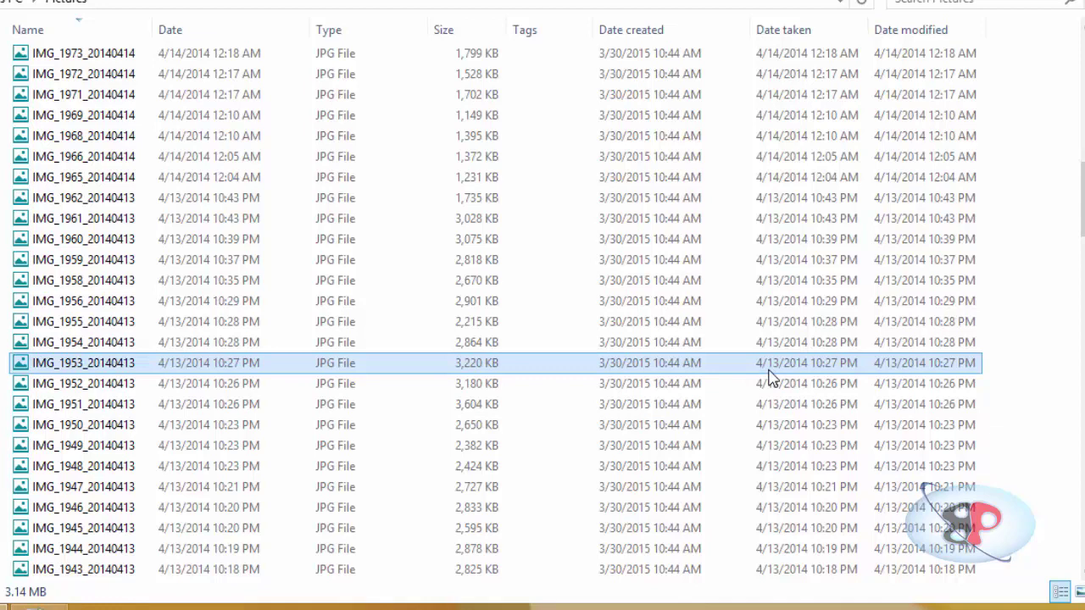
mouse_move(131, 371)
mouse_move(105, 410)
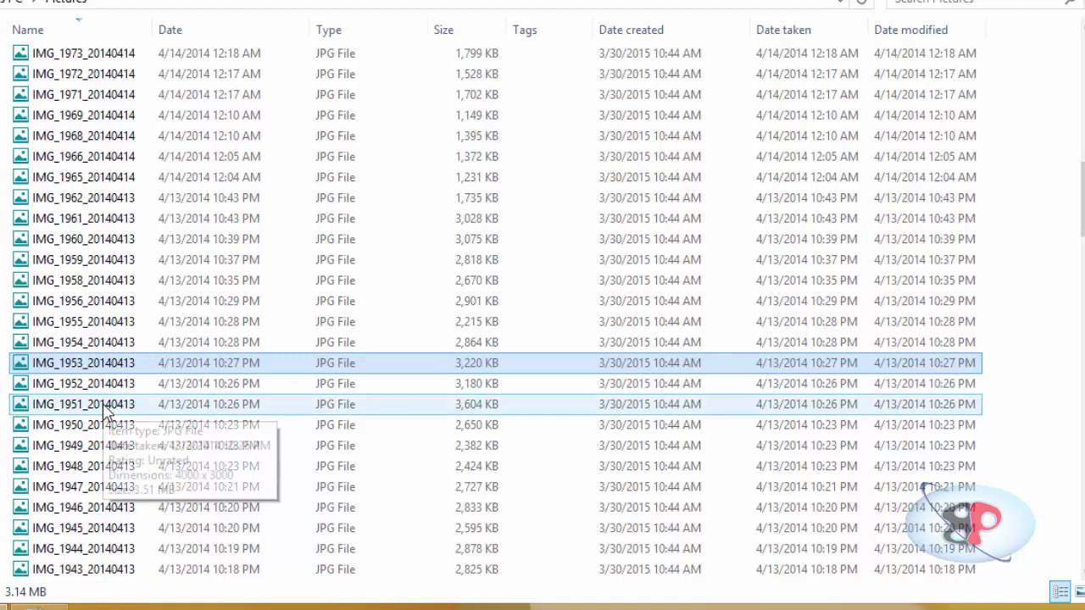